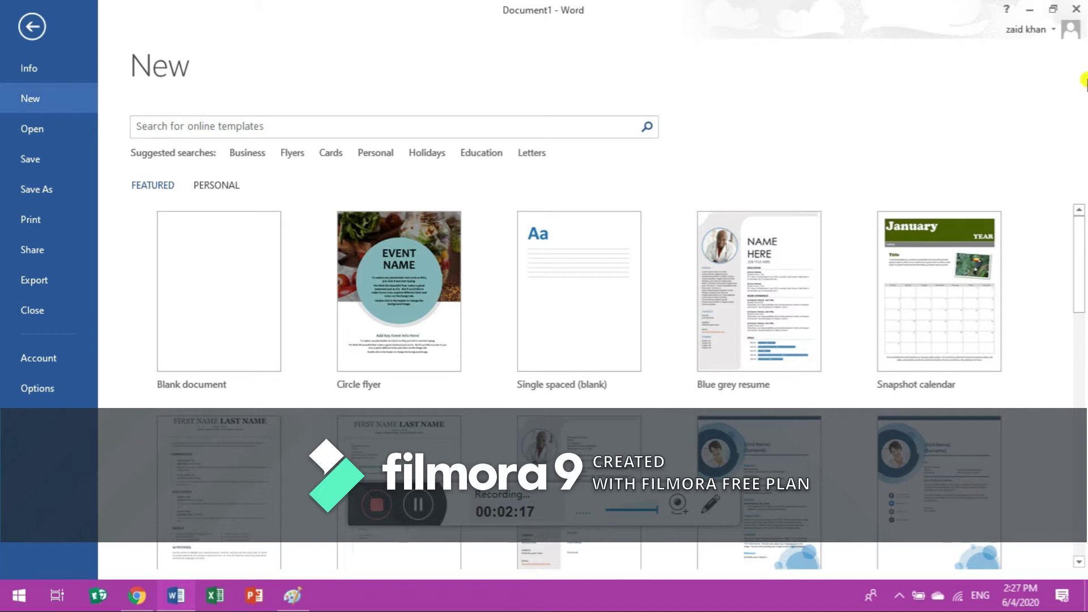
# Create a new blank document
pyautogui.click(44, 29)
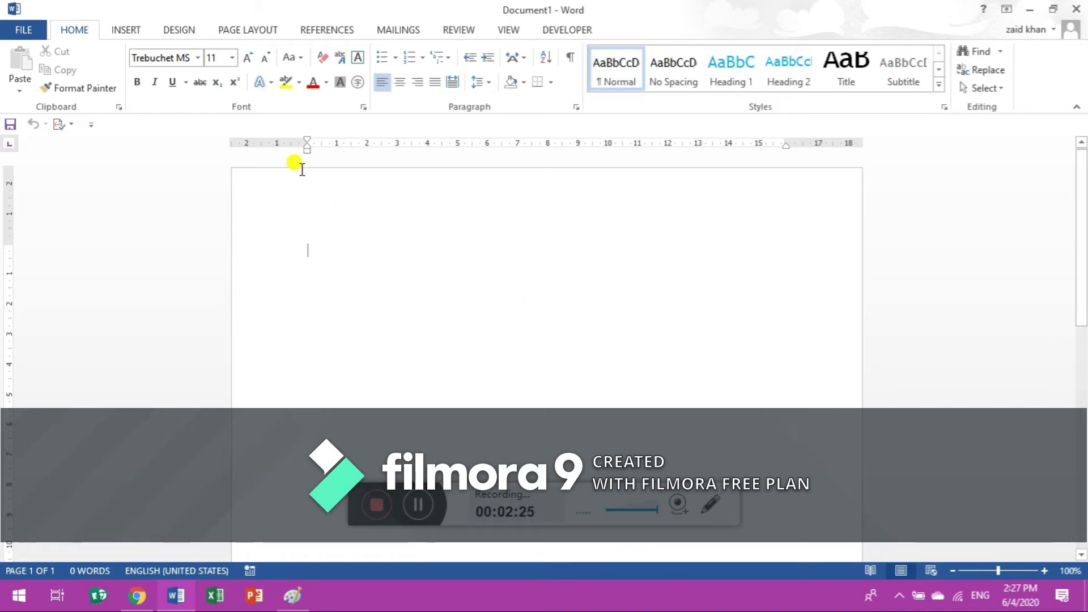
pyautogui.click(20, 29)
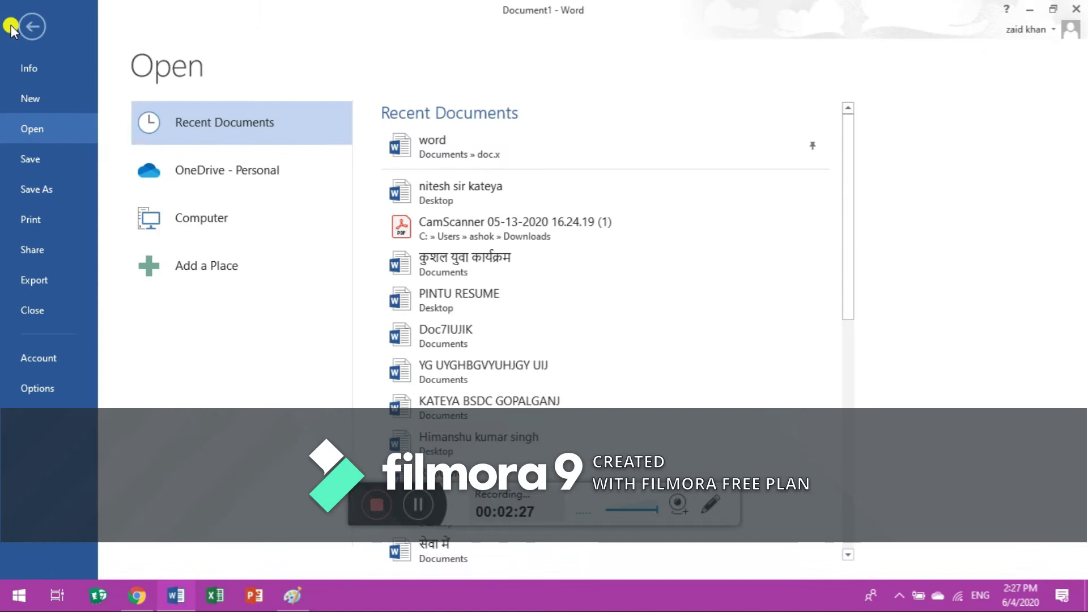
pyautogui.click(35, 103)
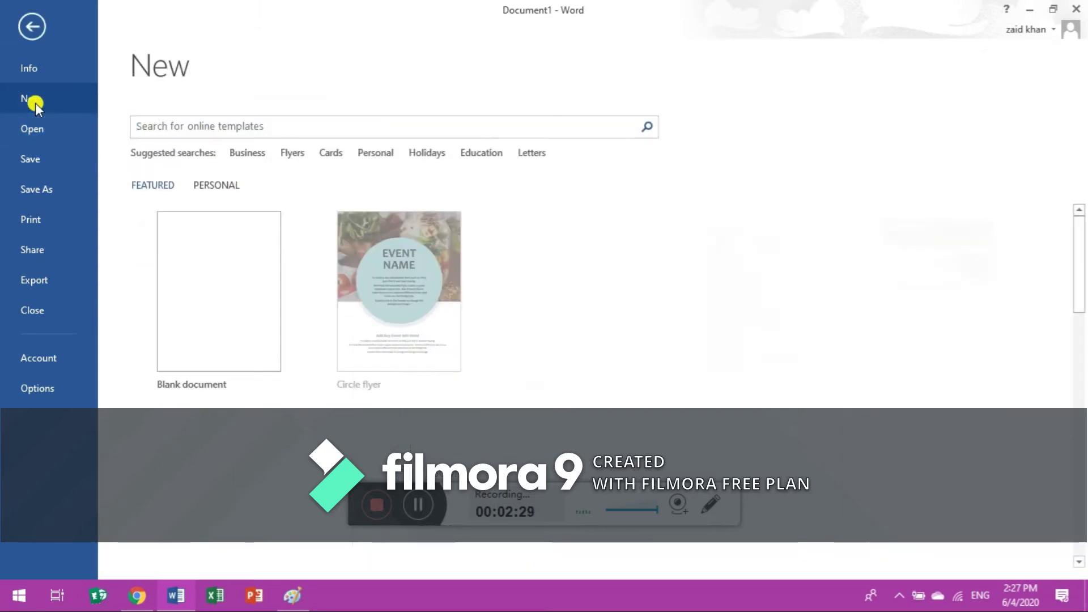
pyautogui.click(261, 263)
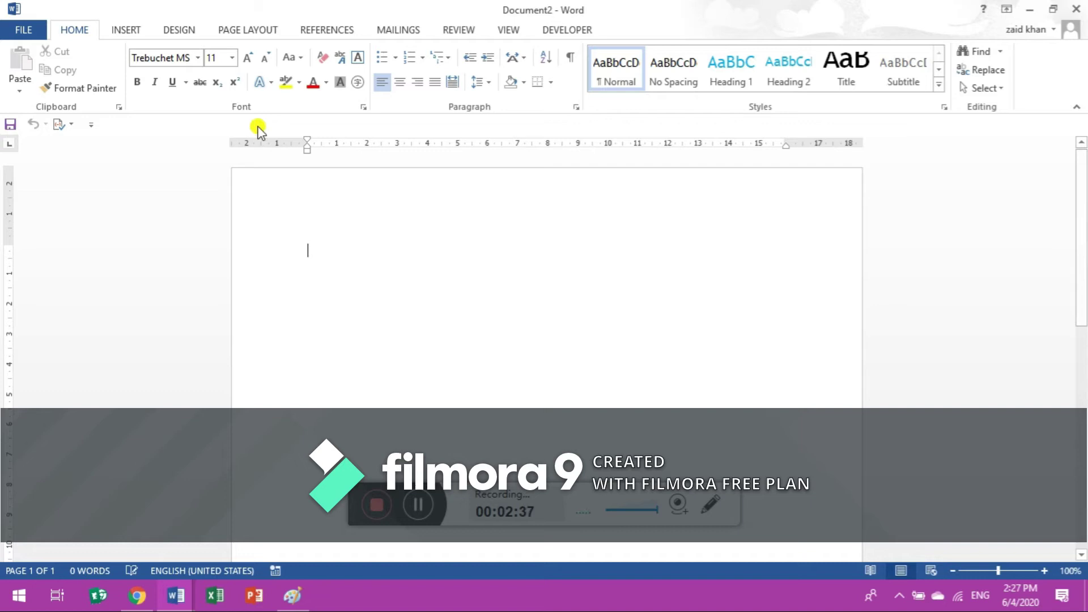
# Browse the computer's Desktop and Pictures folders, and open the Word document stored in Pictures
pyautogui.click(24, 29)
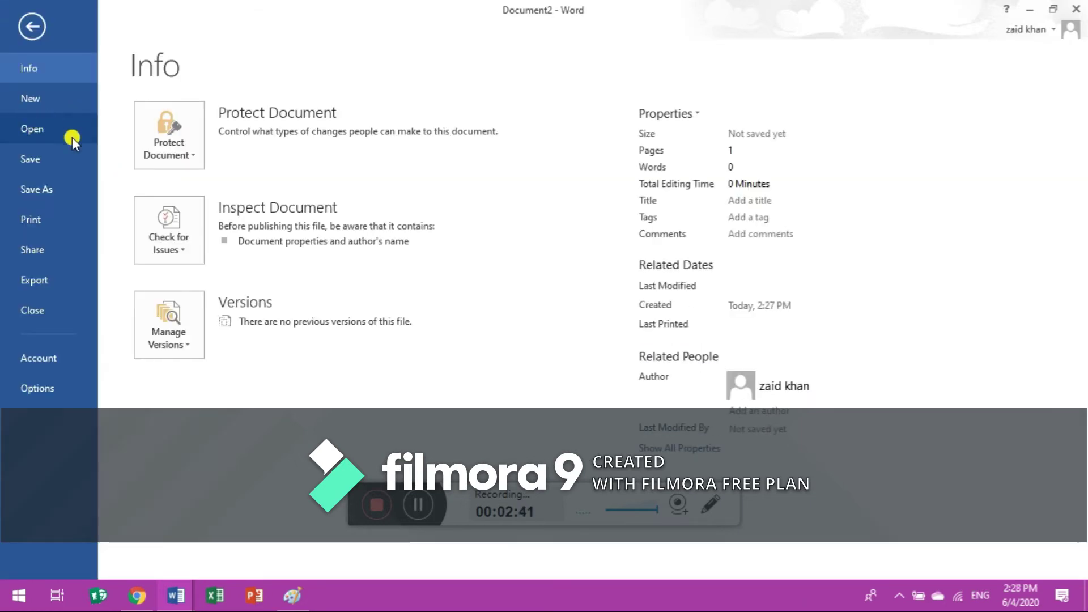
pyautogui.click(69, 134)
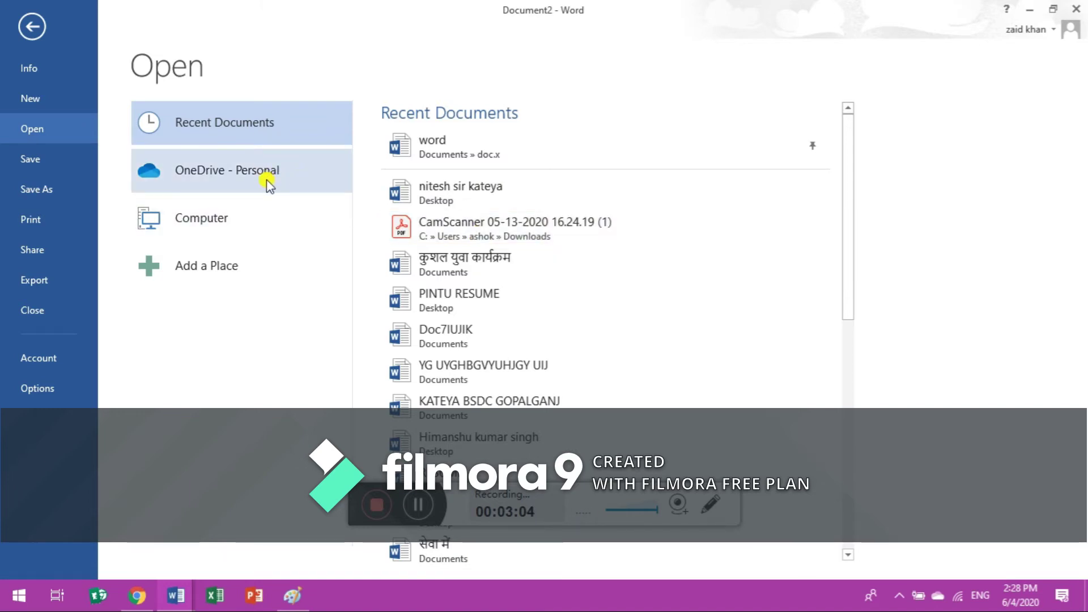
pyautogui.click(231, 216)
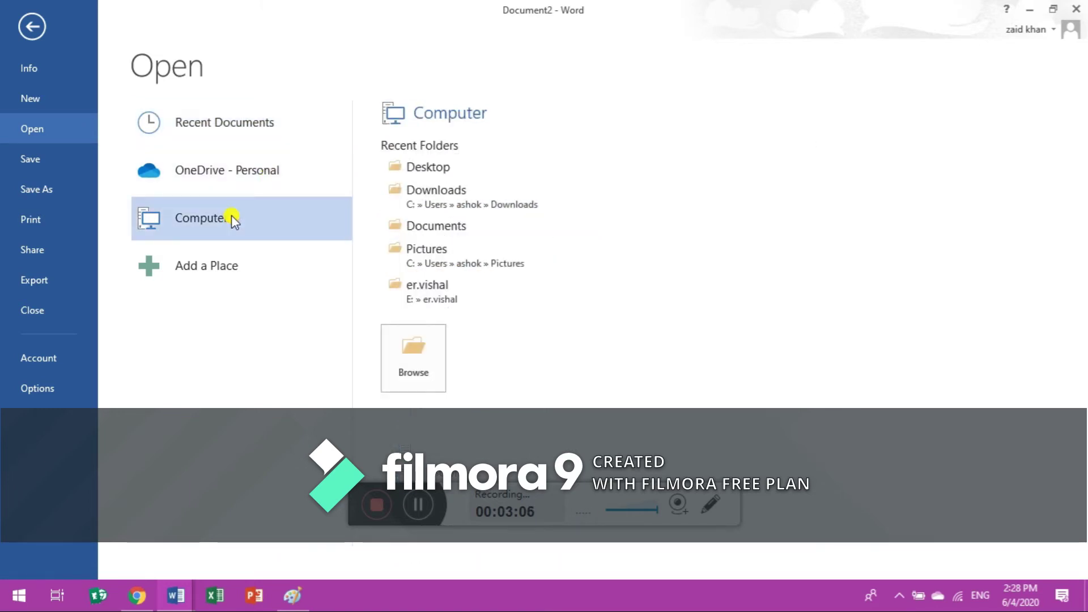
pyautogui.click(492, 170)
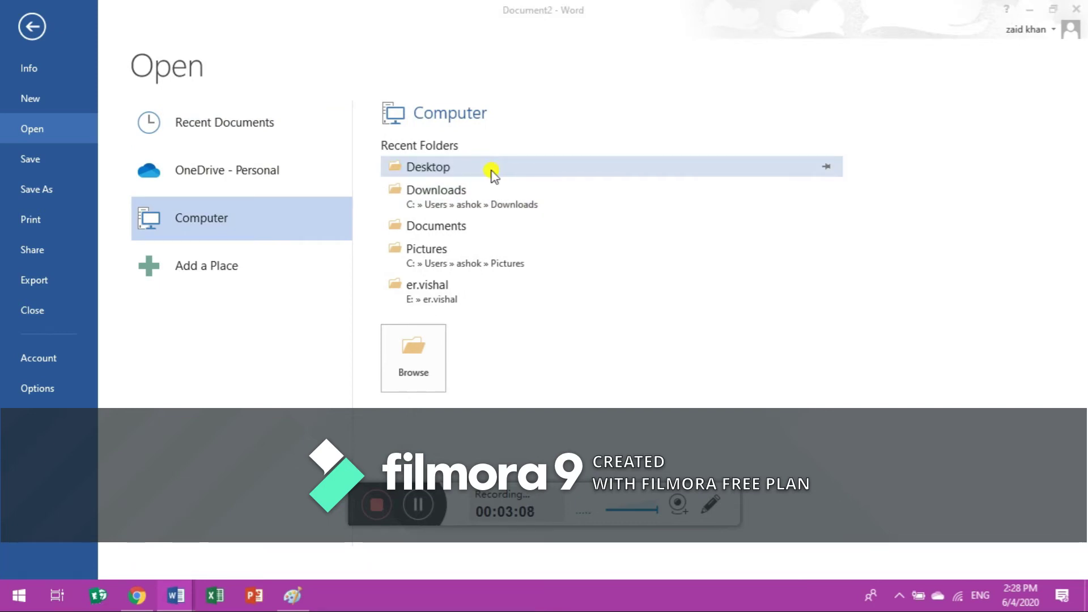
pyautogui.click(344, 180)
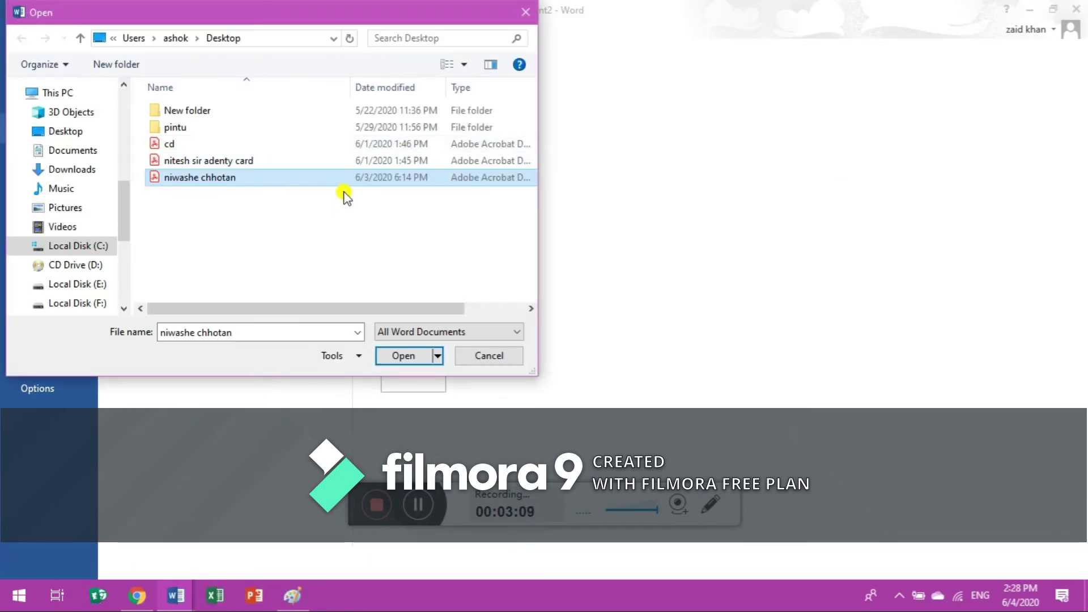
pyautogui.click(69, 207)
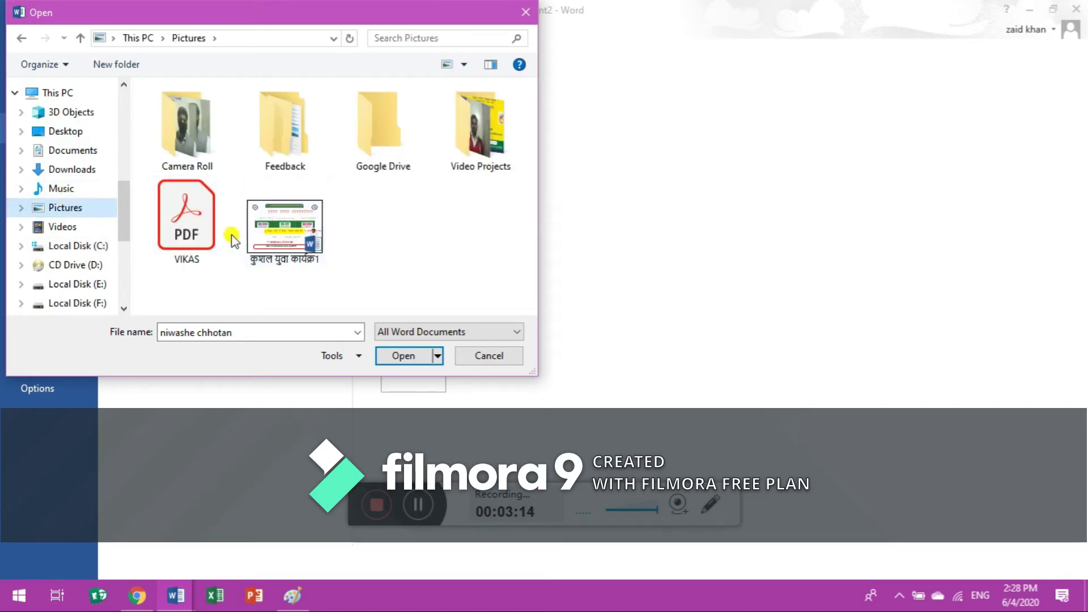
pyautogui.click(300, 226)
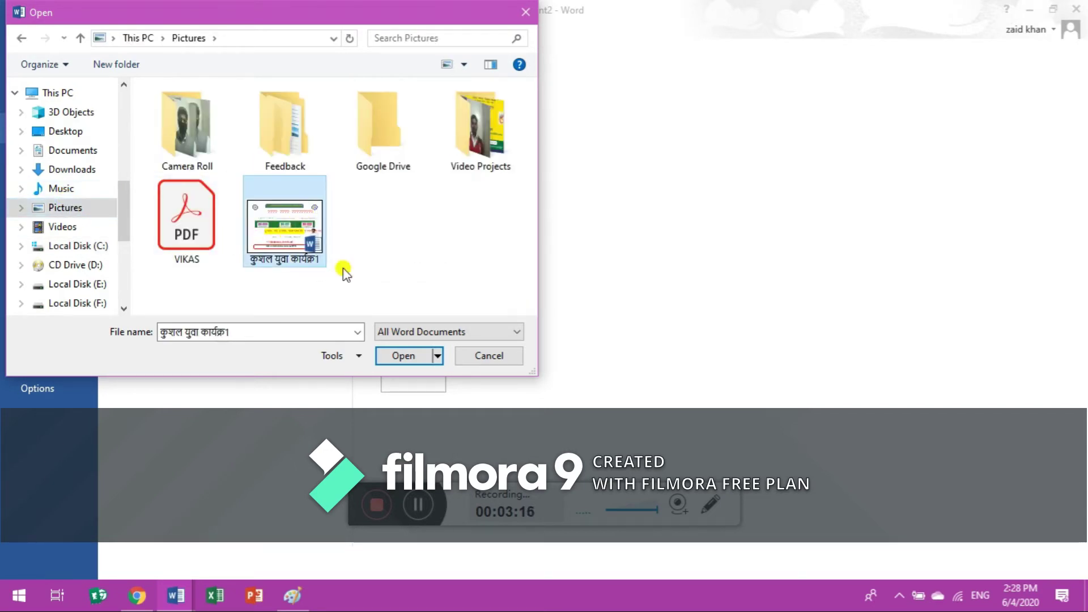
pyautogui.click(408, 356)
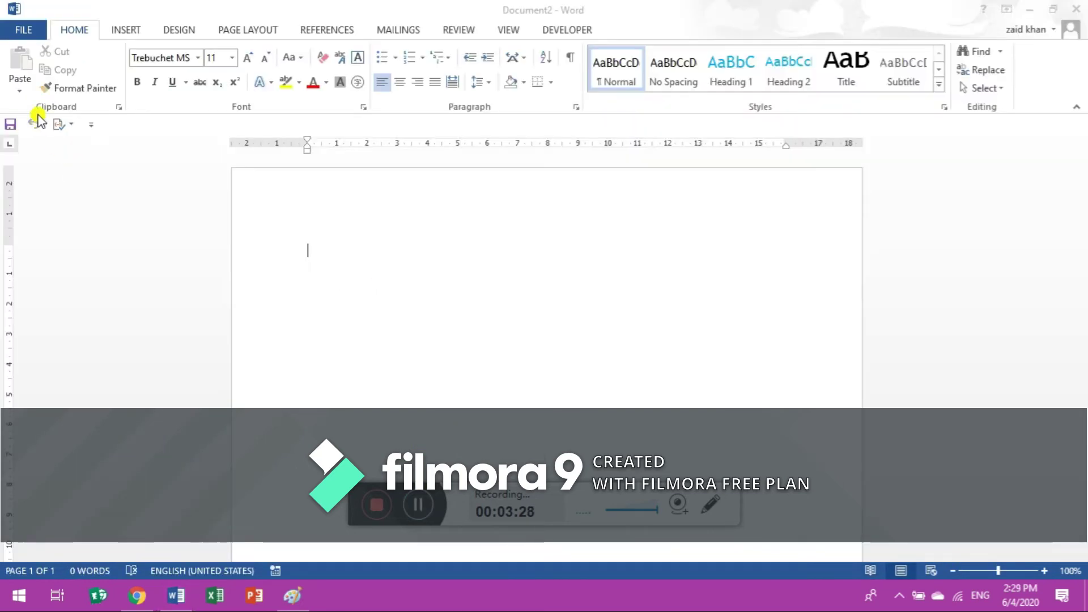
# Save the new blank document to the Desktop as a Word Document named ppp
pyautogui.click(27, 35)
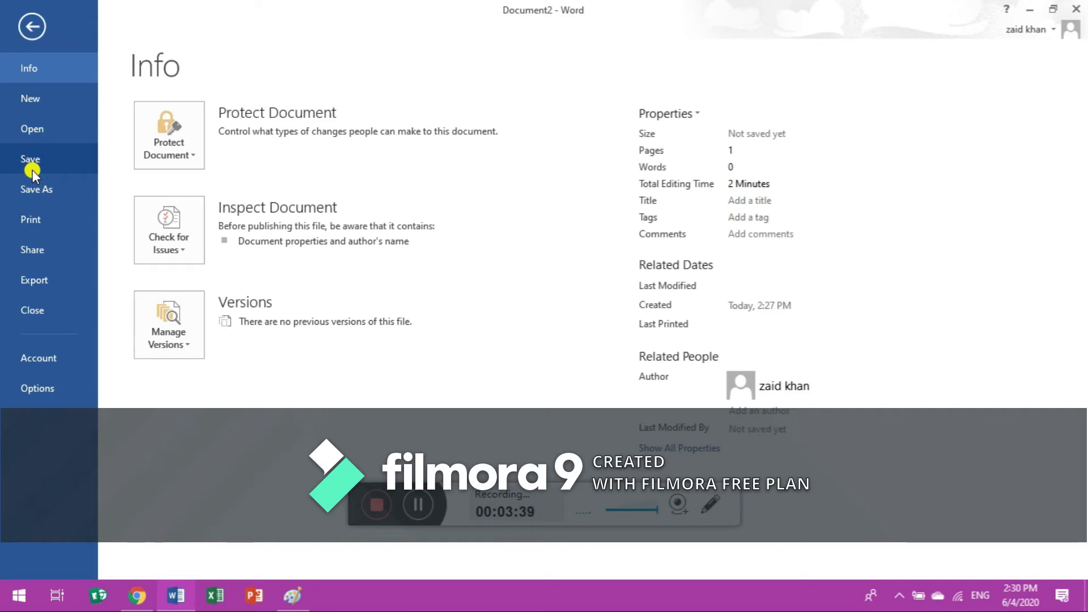
pyautogui.click(50, 177)
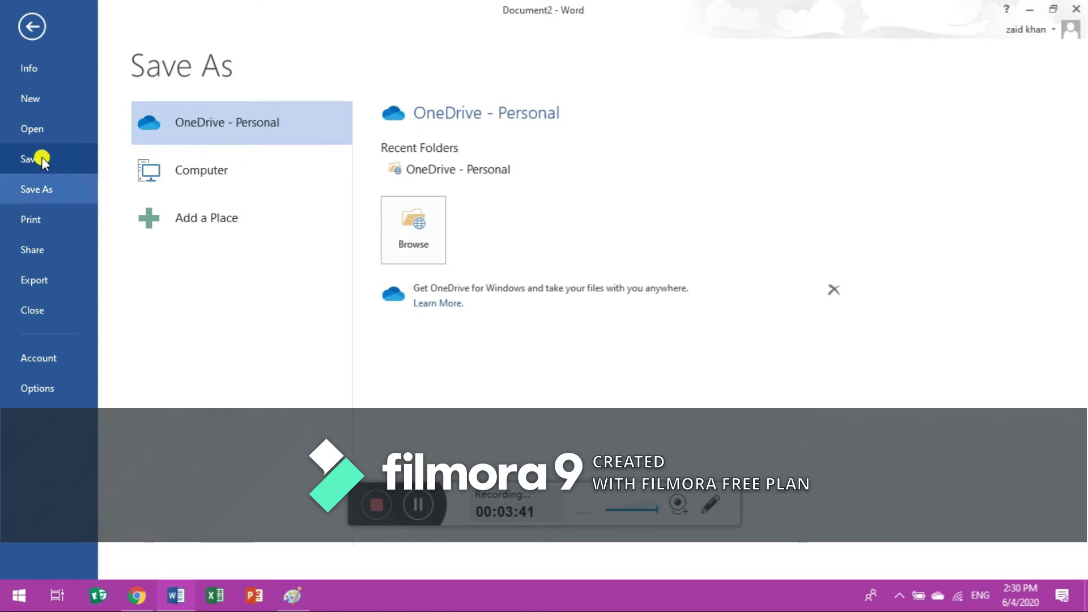
pyautogui.click(236, 192)
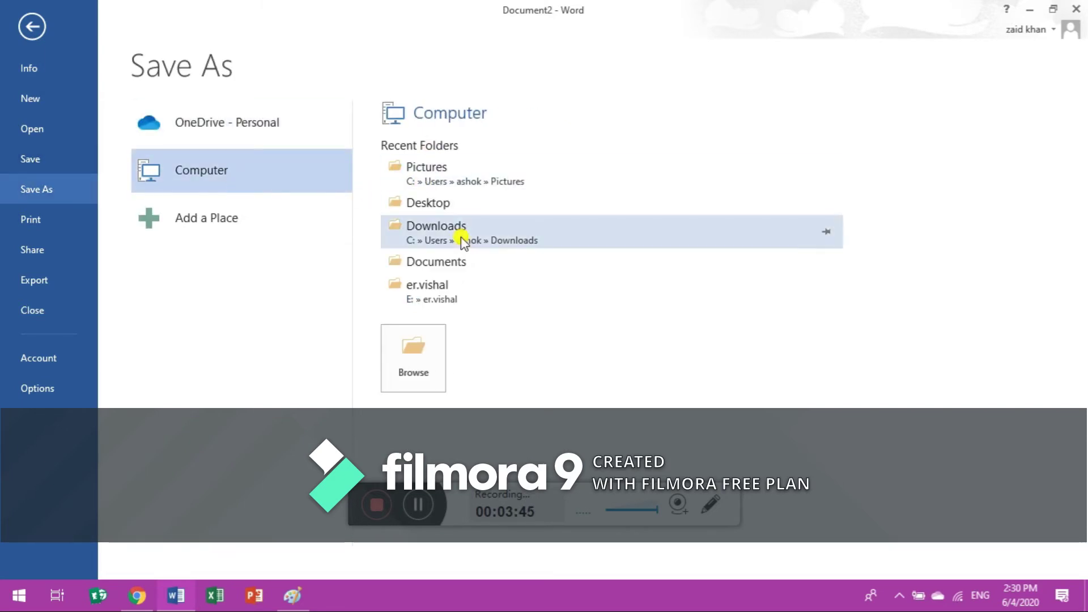
pyautogui.click(459, 203)
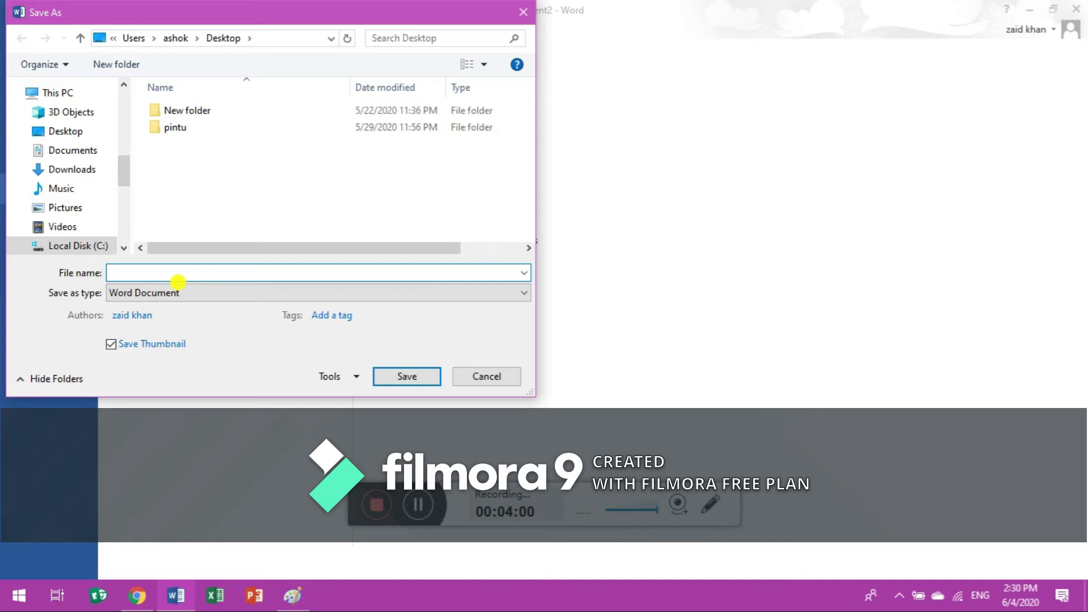
pyautogui.write('ppp')
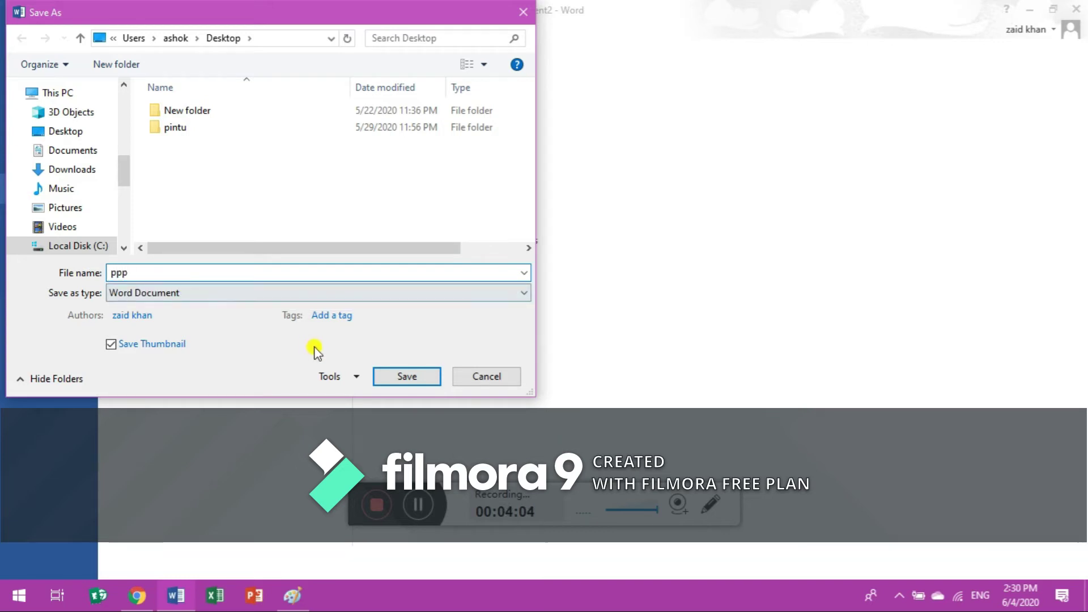
pyautogui.click(386, 375)
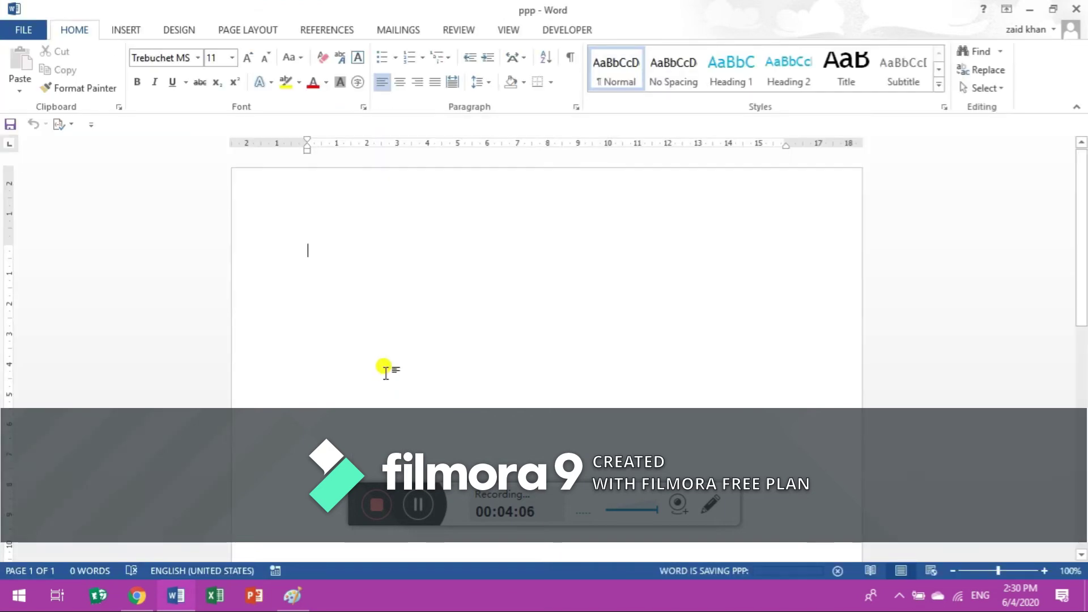
# Save a copy of the ppp document to the Desktop in PDF format, keeping the same file name
pyautogui.click(26, 28)
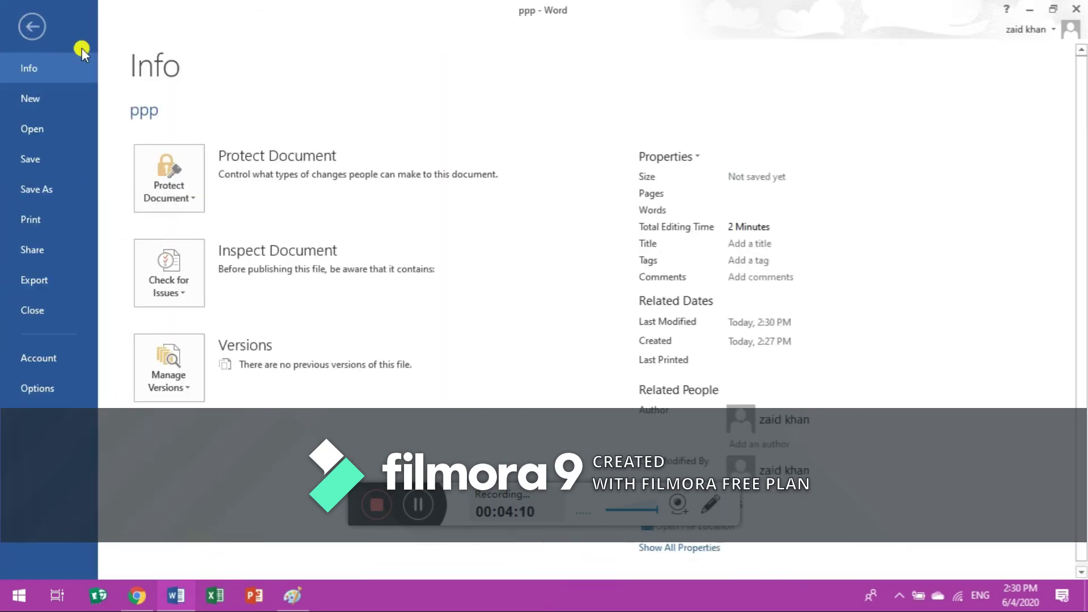
pyautogui.click(41, 179)
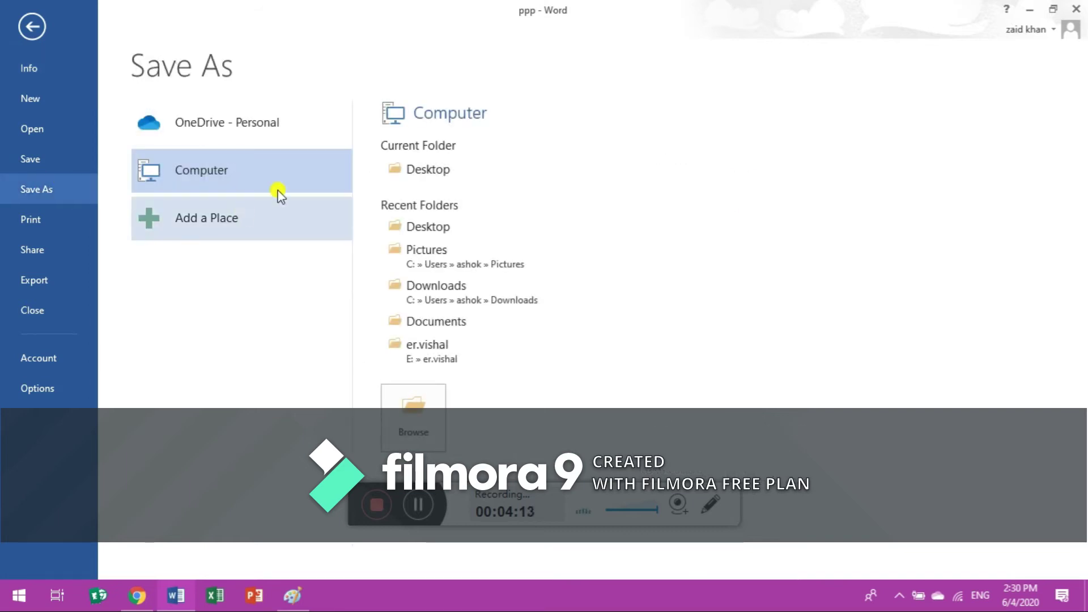
pyautogui.click(427, 168)
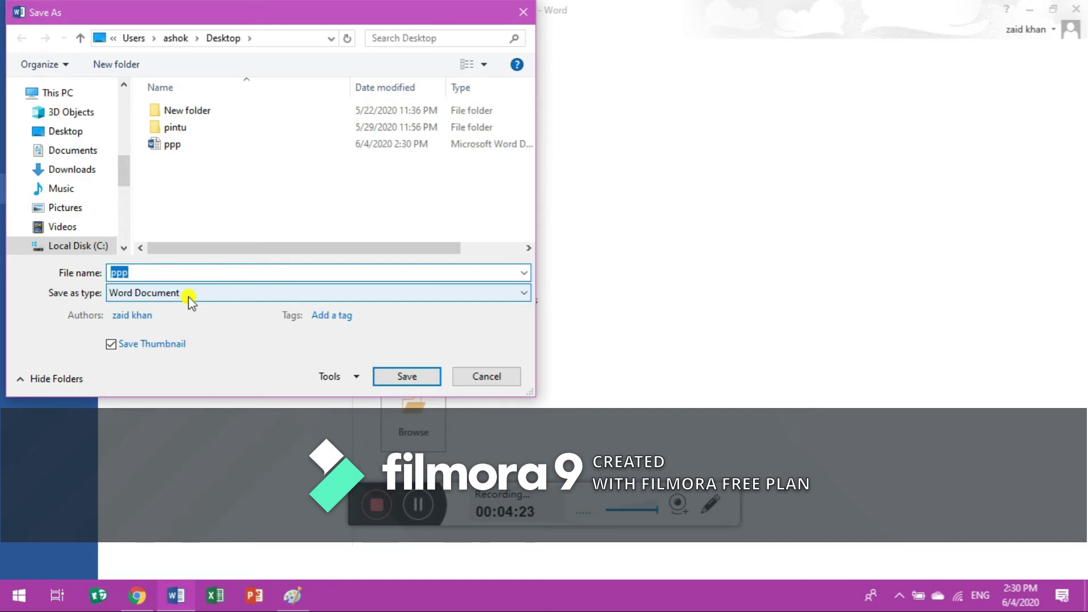
pyautogui.click(203, 293)
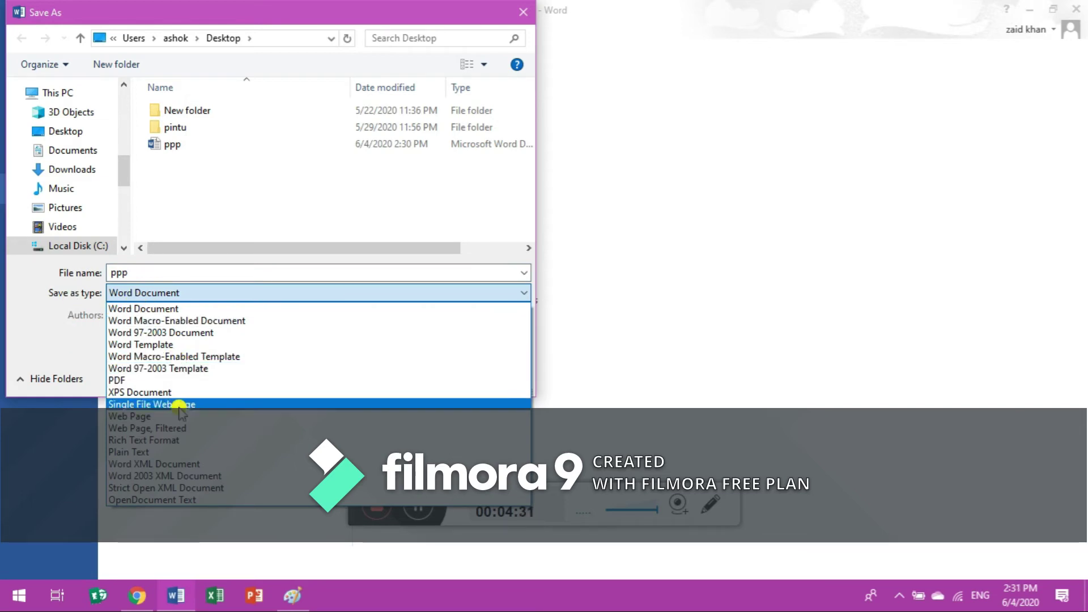
pyautogui.click(180, 380)
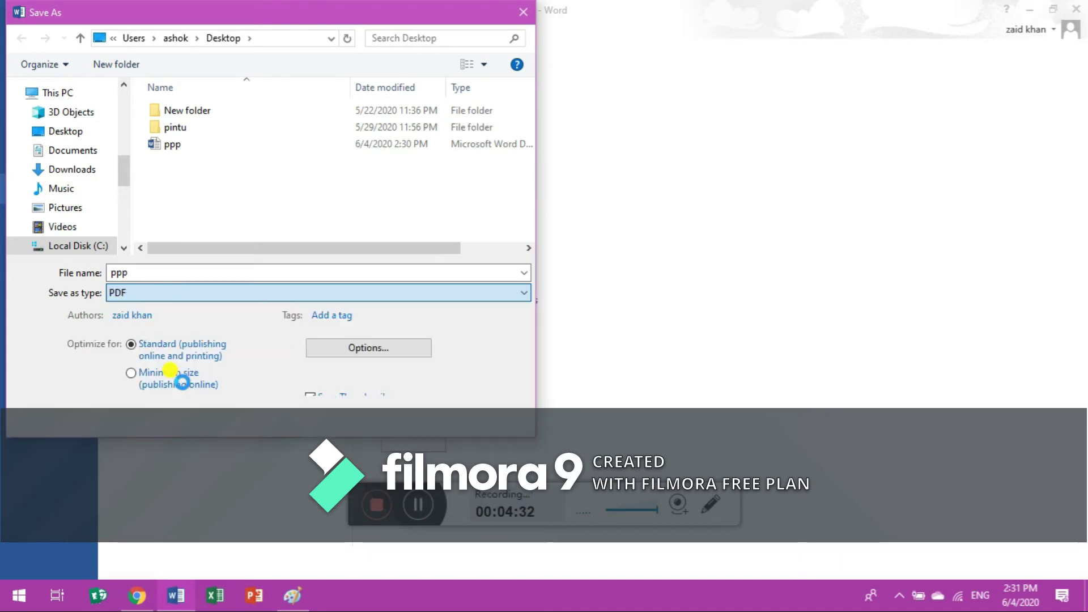
pyautogui.click(425, 424)
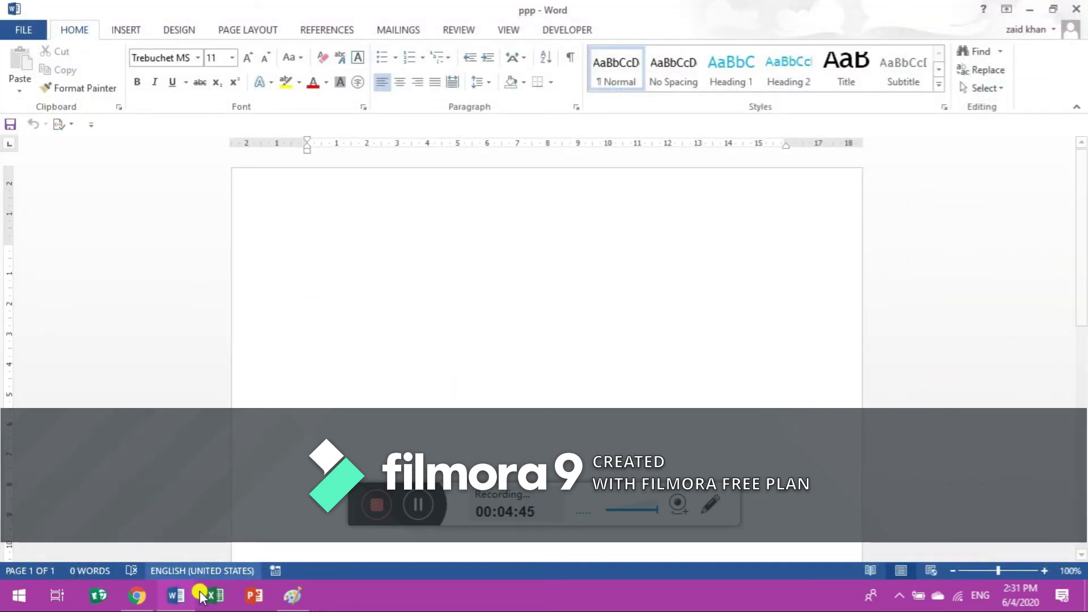
# Open the print page for the ppp document
pyautogui.click(7, 30)
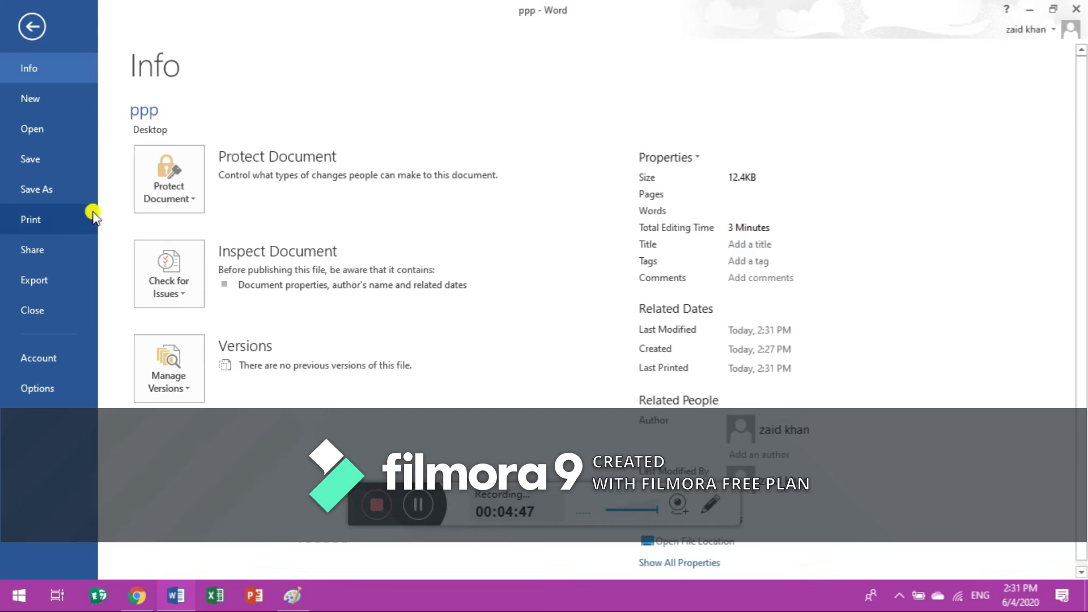
pyautogui.click(66, 232)
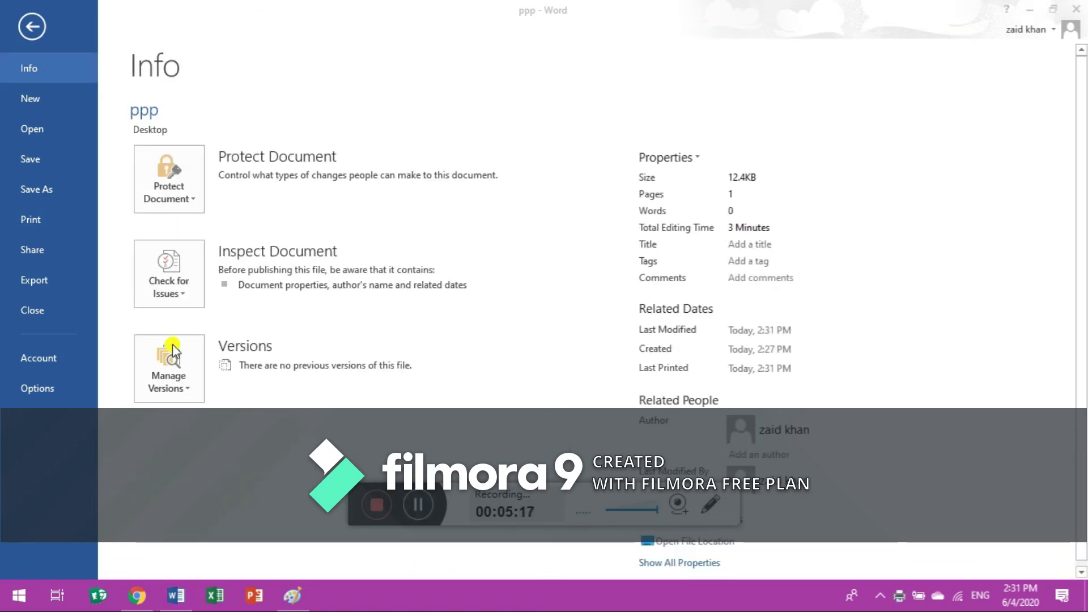
# Share the ppp document by email as a PDF attachment and accept the Outlook sign-in prompt with the filled-in credentials
pyautogui.click(39, 252)
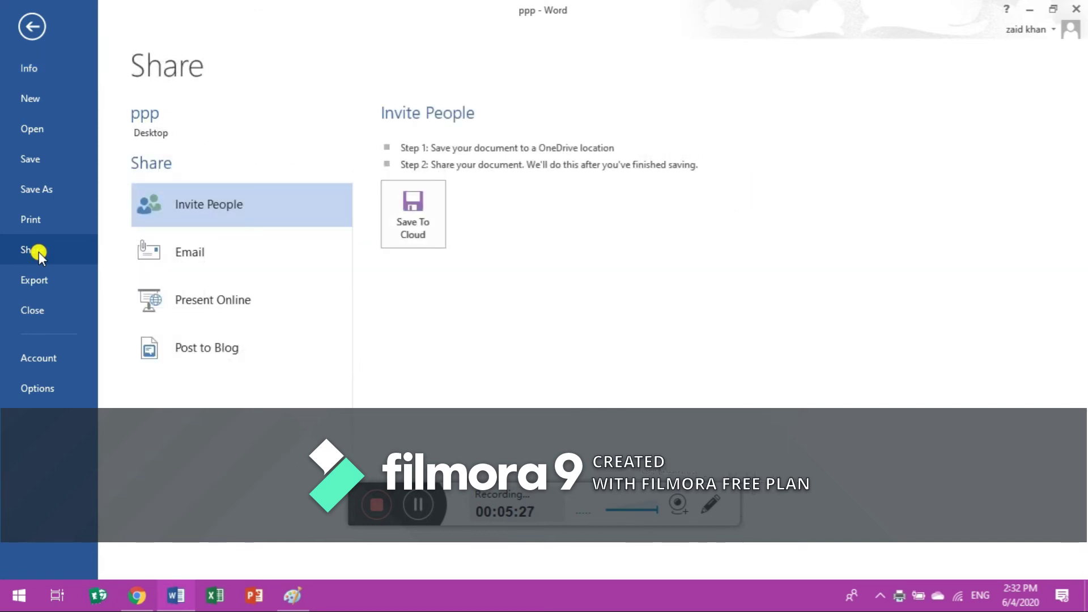
pyautogui.click(221, 249)
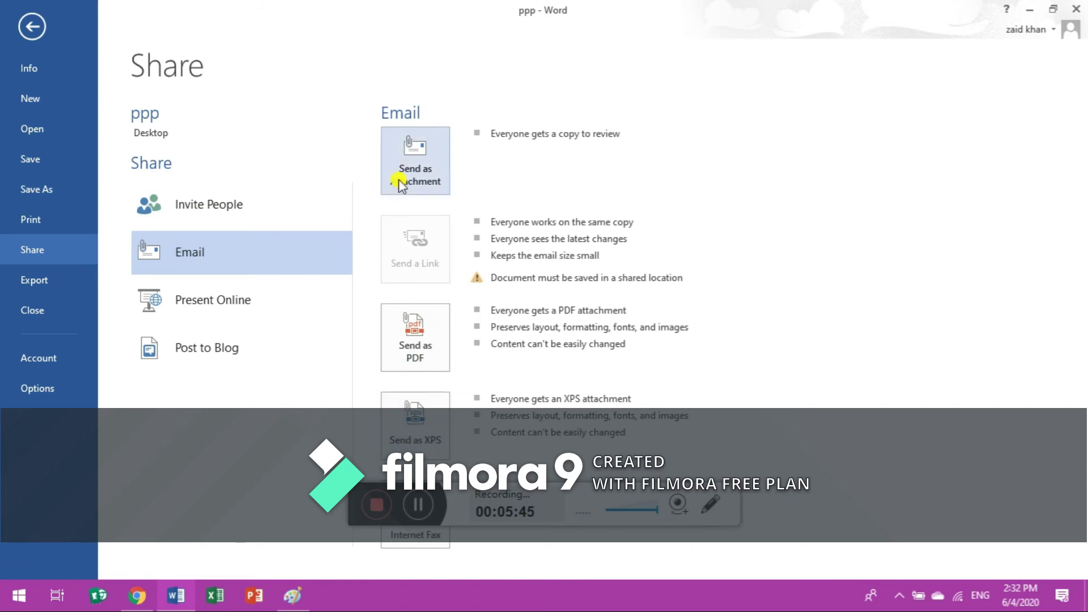
pyautogui.click(422, 343)
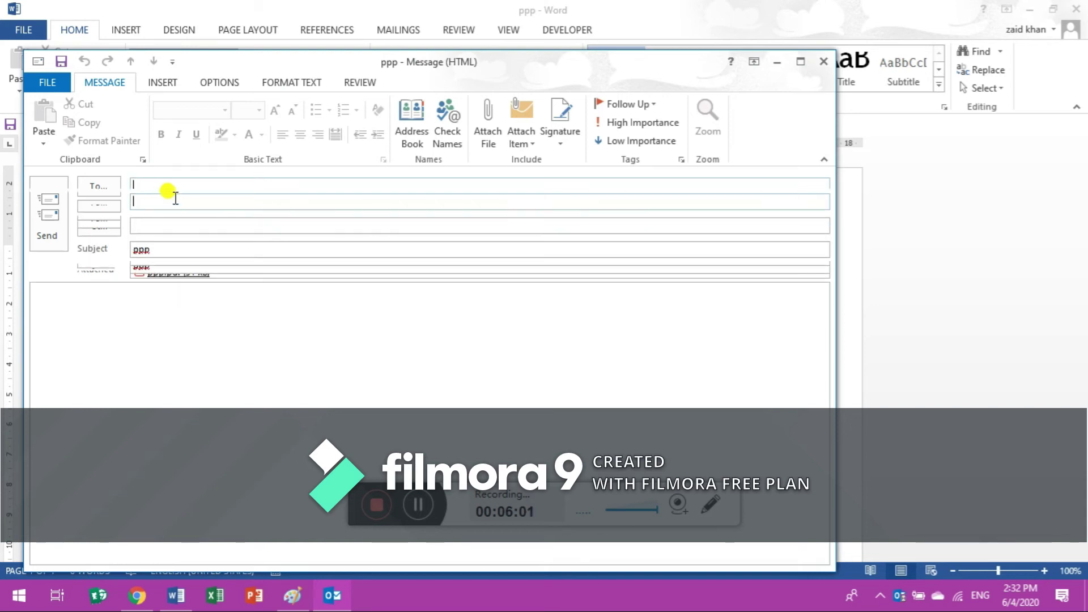
pyautogui.click(54, 210)
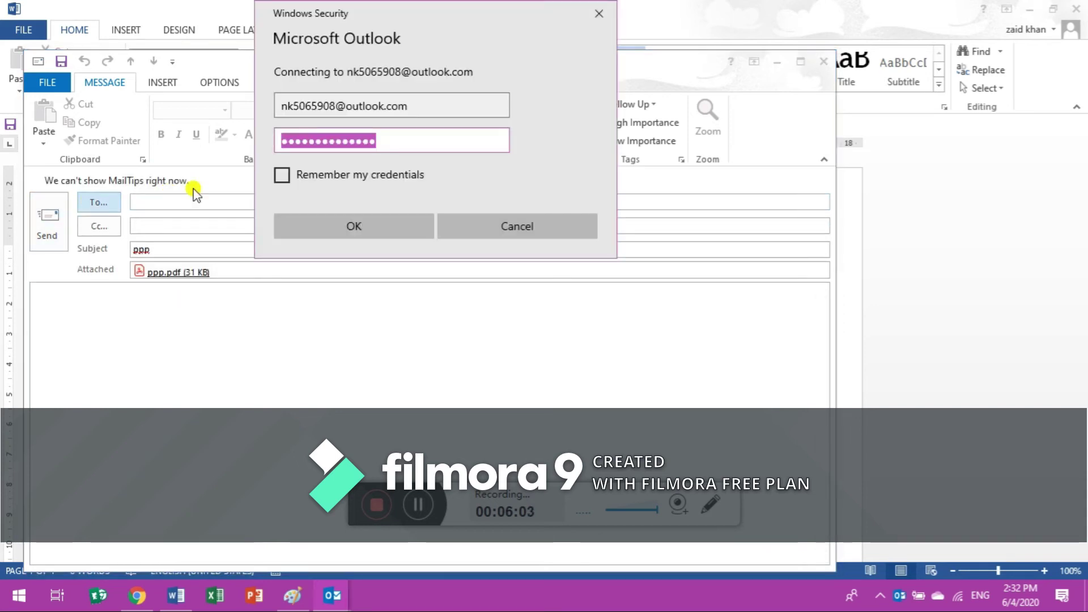
pyautogui.click(365, 222)
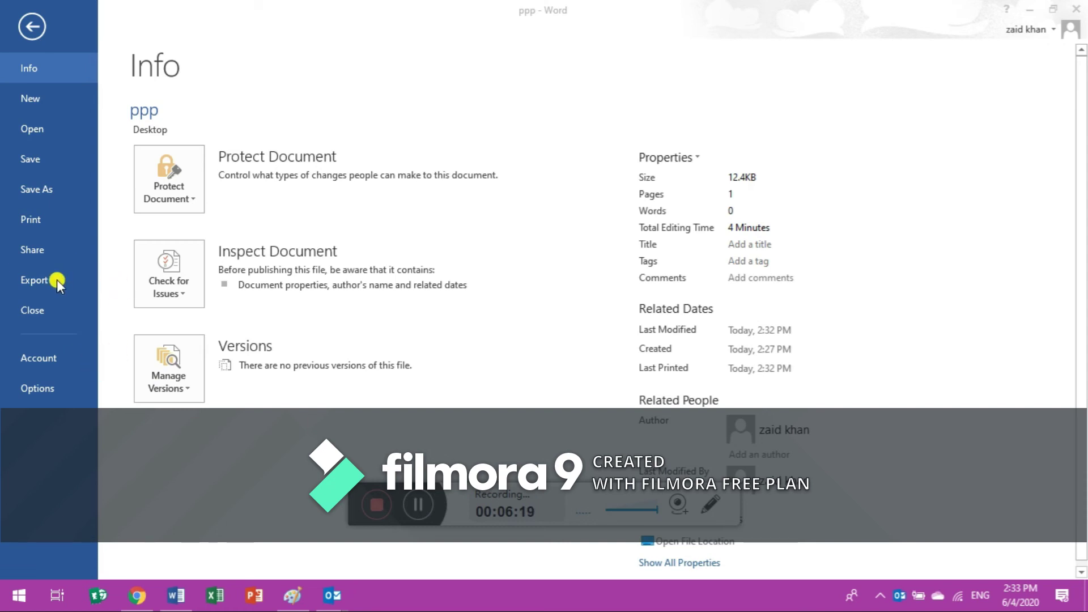
# Export the document as a PDF named ppp to the Desktop, replacing the existing PDF
pyautogui.click(2, 283)
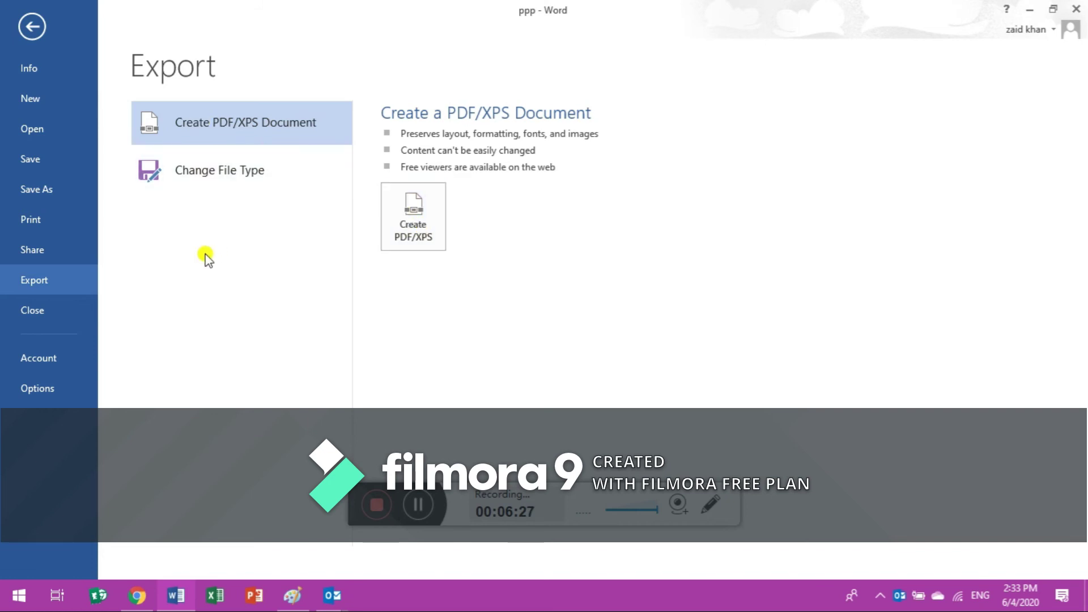
pyautogui.click(416, 225)
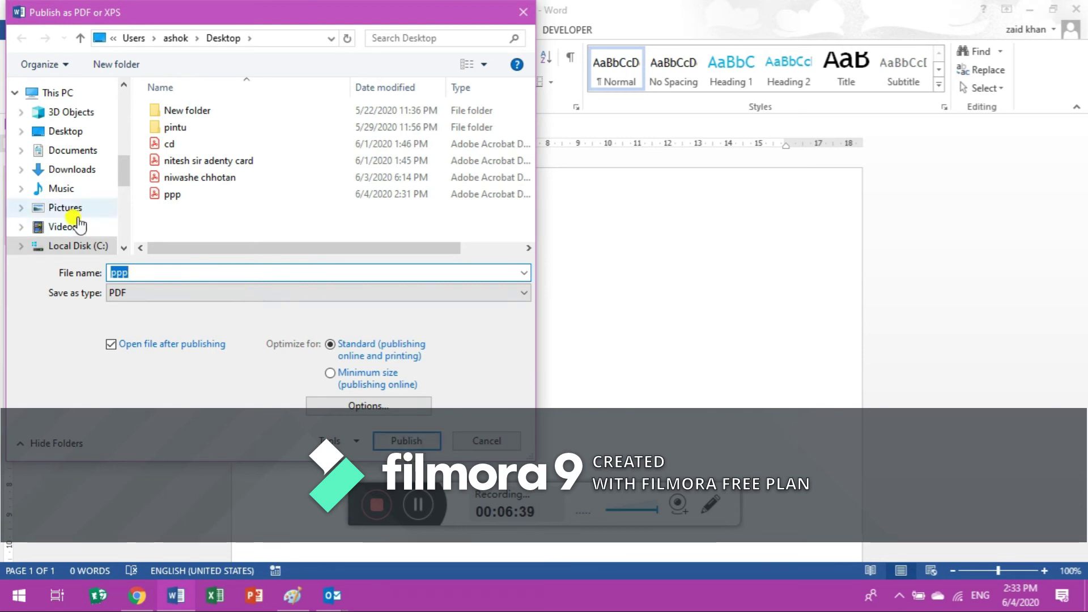
pyautogui.click(411, 440)
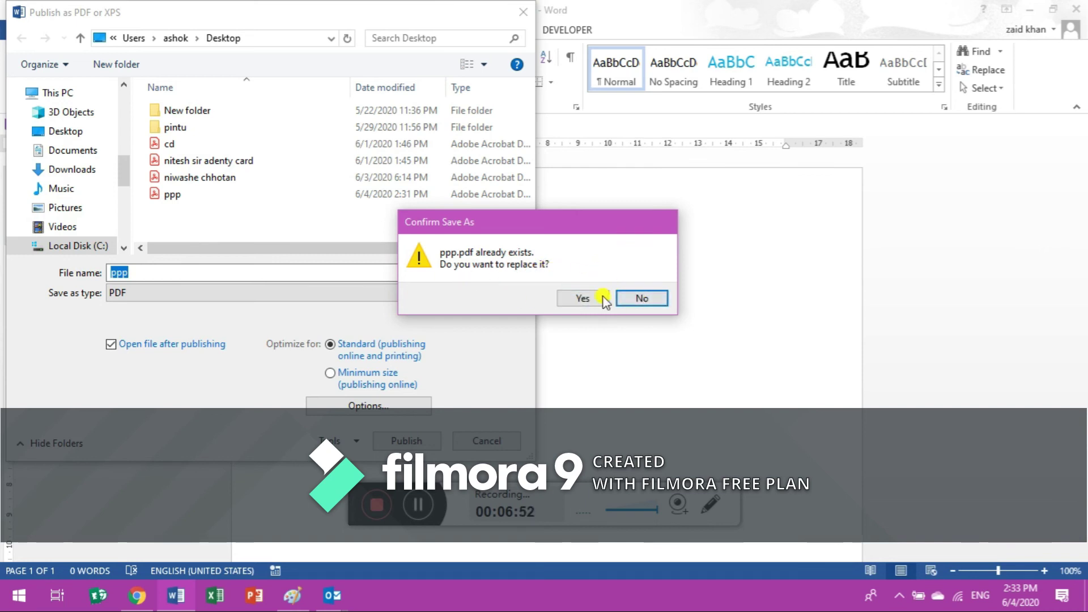
pyautogui.click(584, 297)
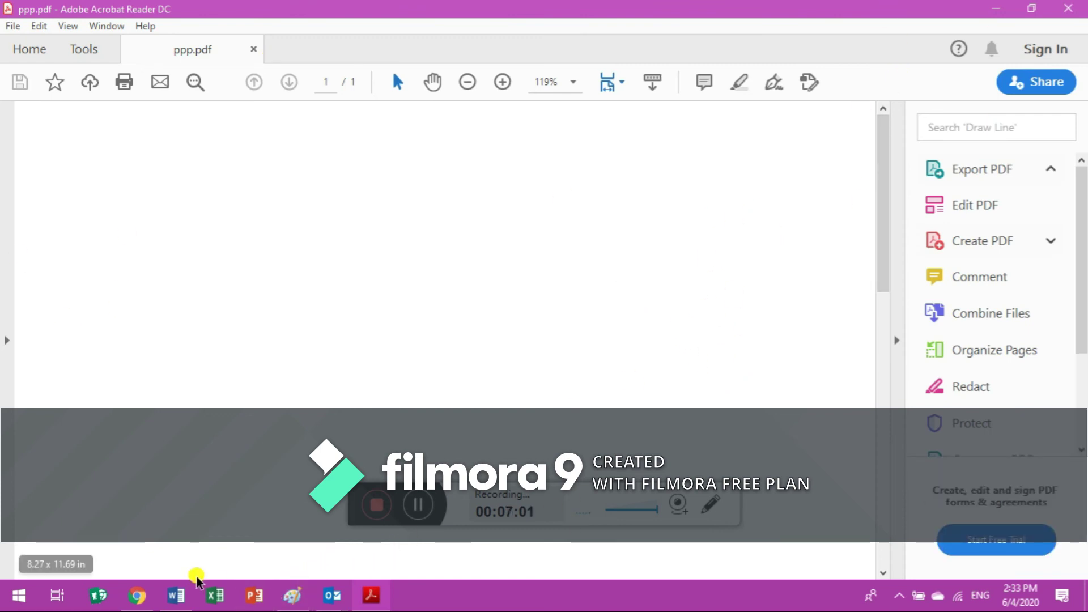
# Switch back to Word and close the ppp document while keeping the program open
pyautogui.click(176, 595)
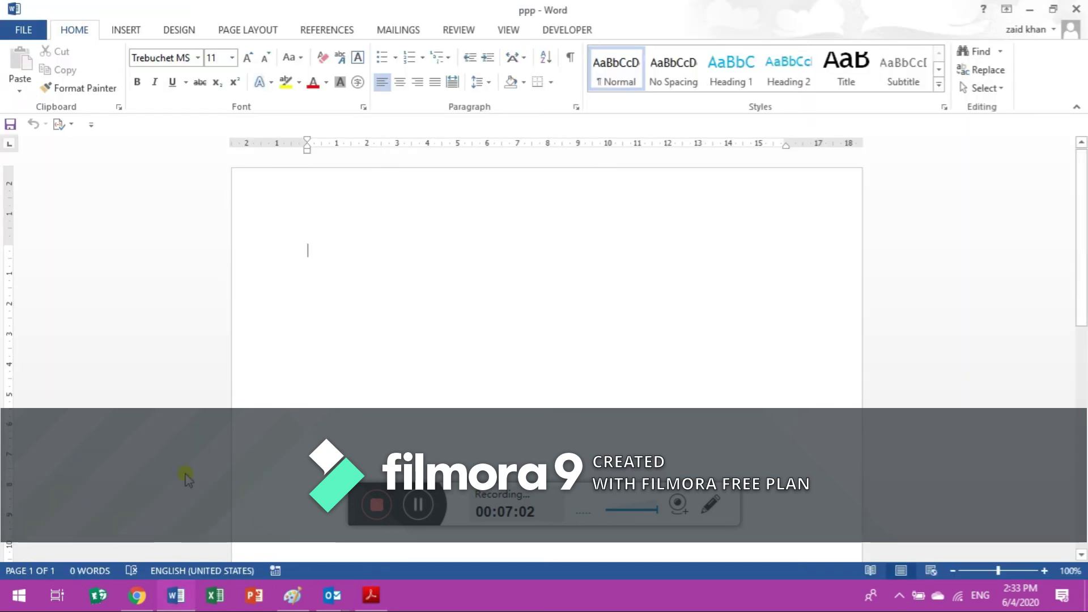
pyautogui.click(4, 31)
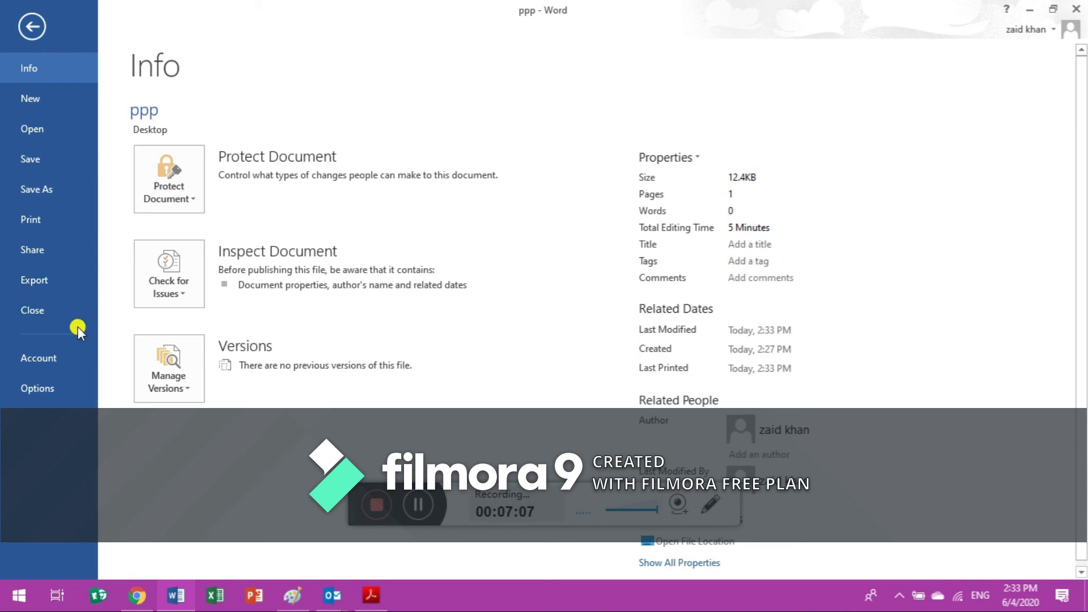
pyautogui.click(17, 306)
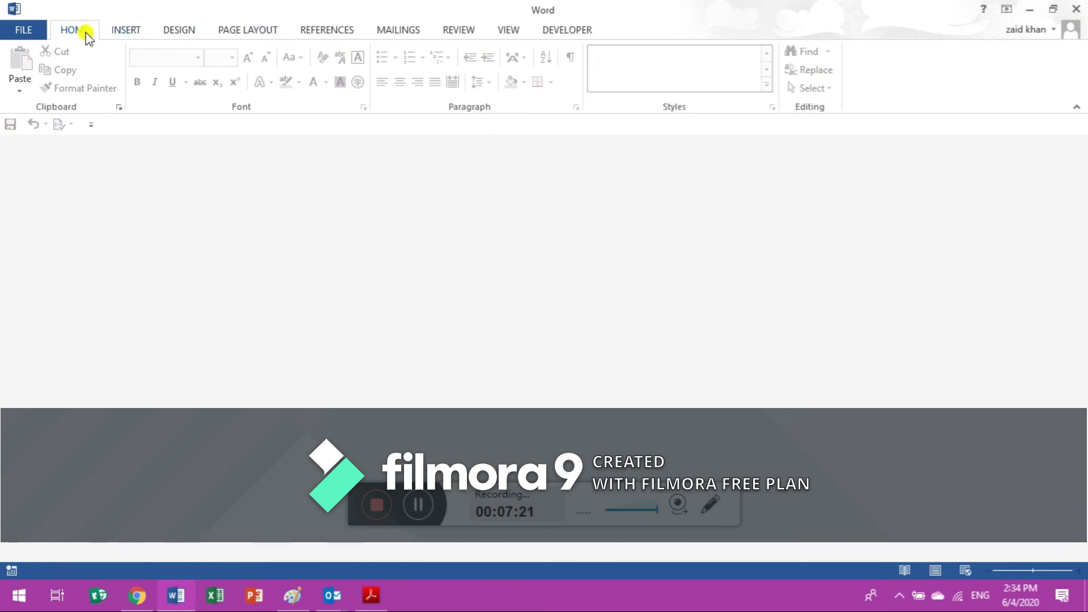
# View the Office account information, then open the general Word options and close them without changing anything
pyautogui.click(35, 34)
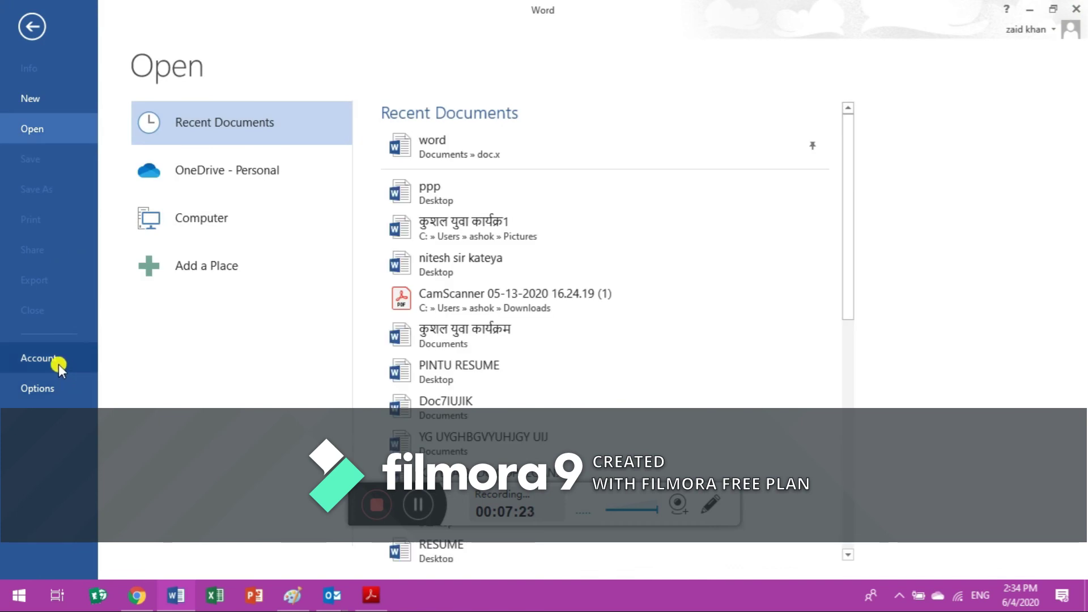
pyautogui.click(59, 364)
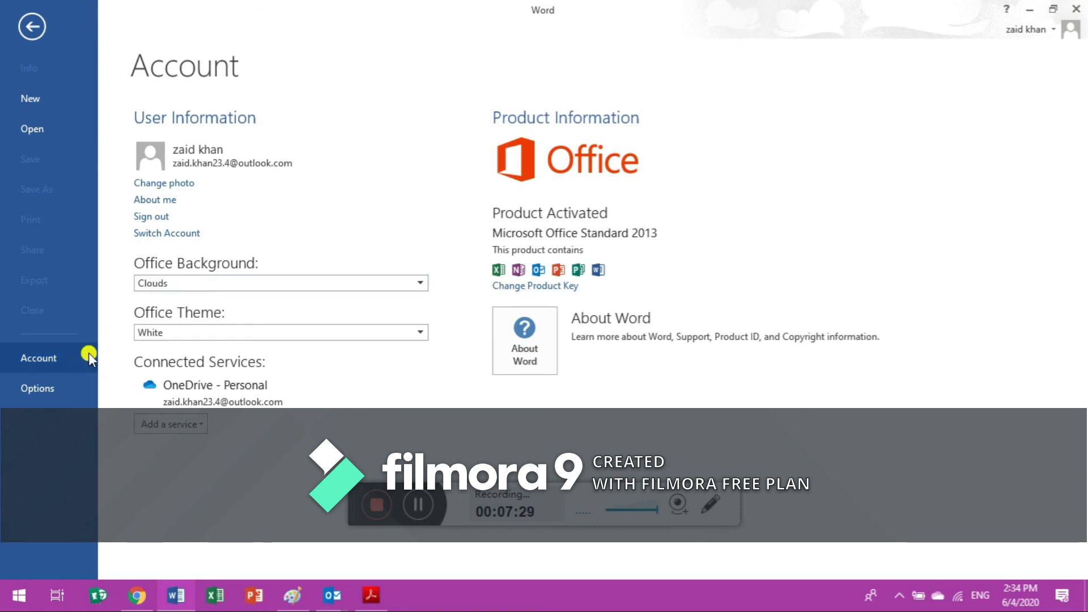
pyautogui.click(30, 396)
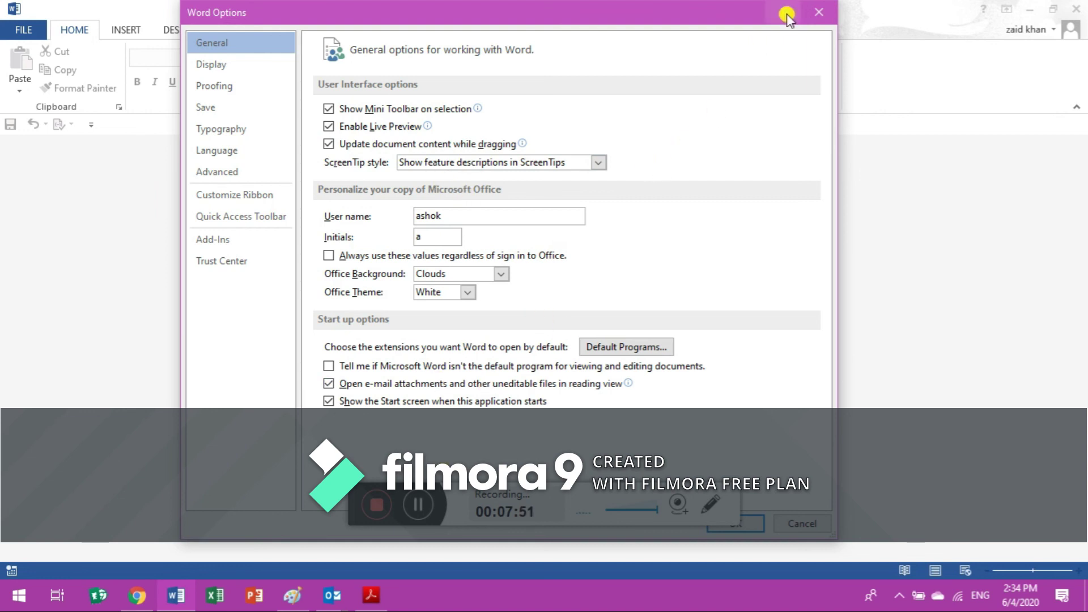
pyautogui.click(819, 12)
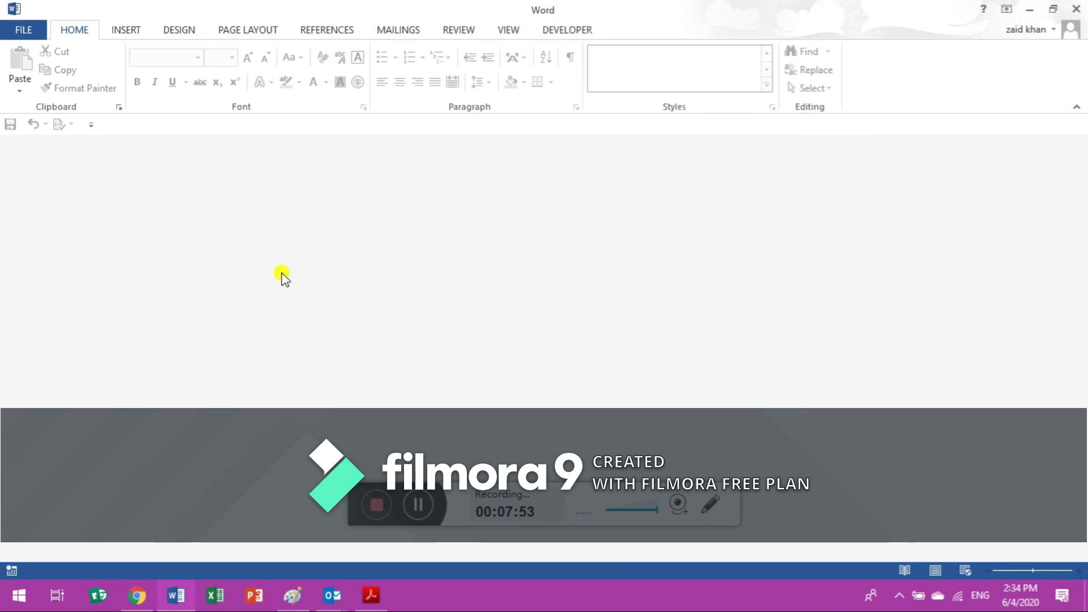